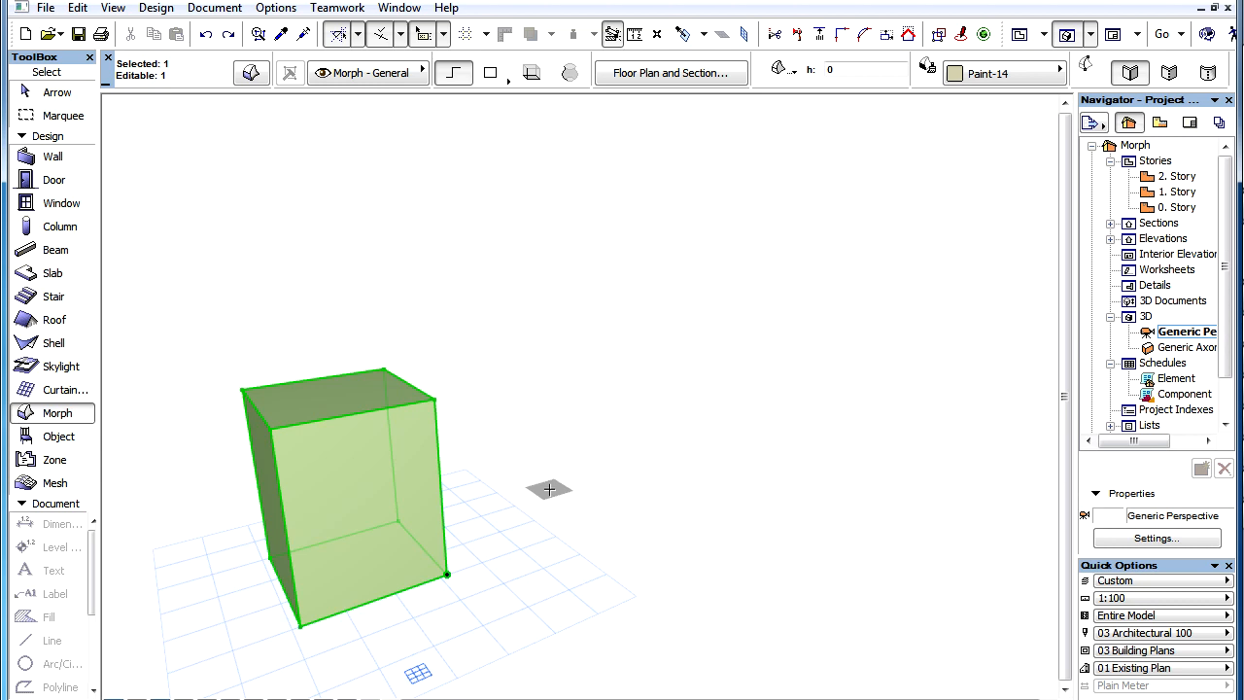
- Tube the box's top face along an angular path, about 5124 straight up and about 13222 horizontally
key(Escape)
shift+click(347, 464)
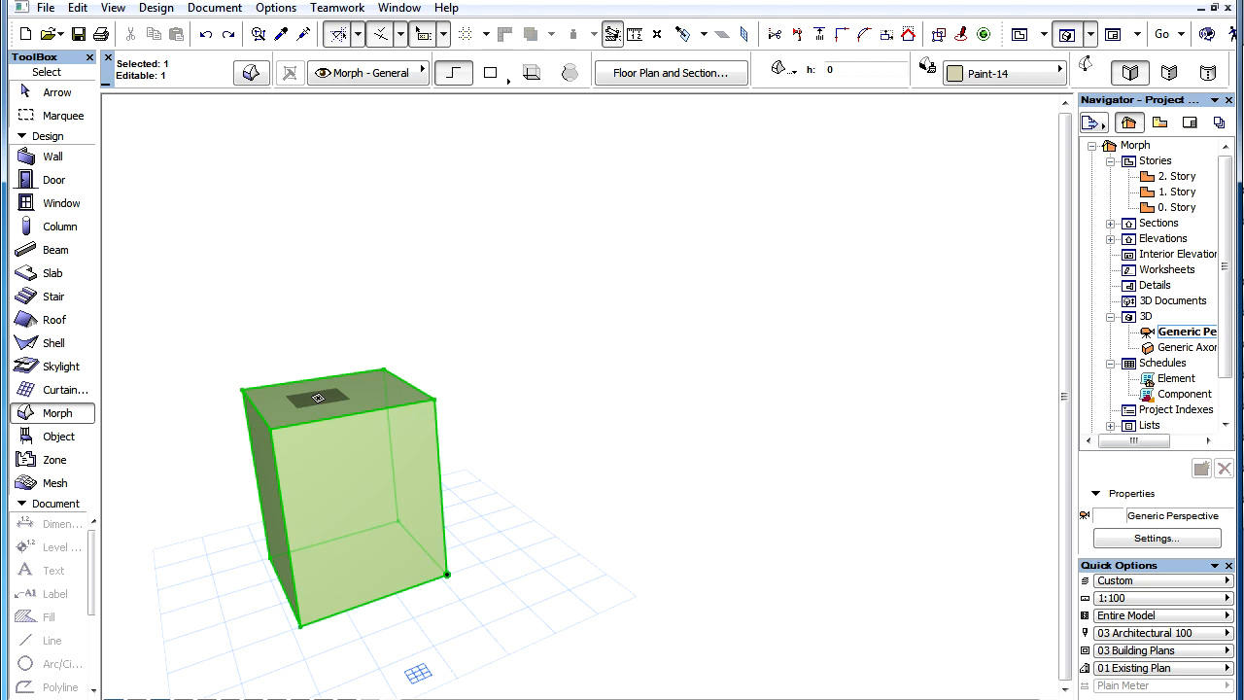
click(318, 398)
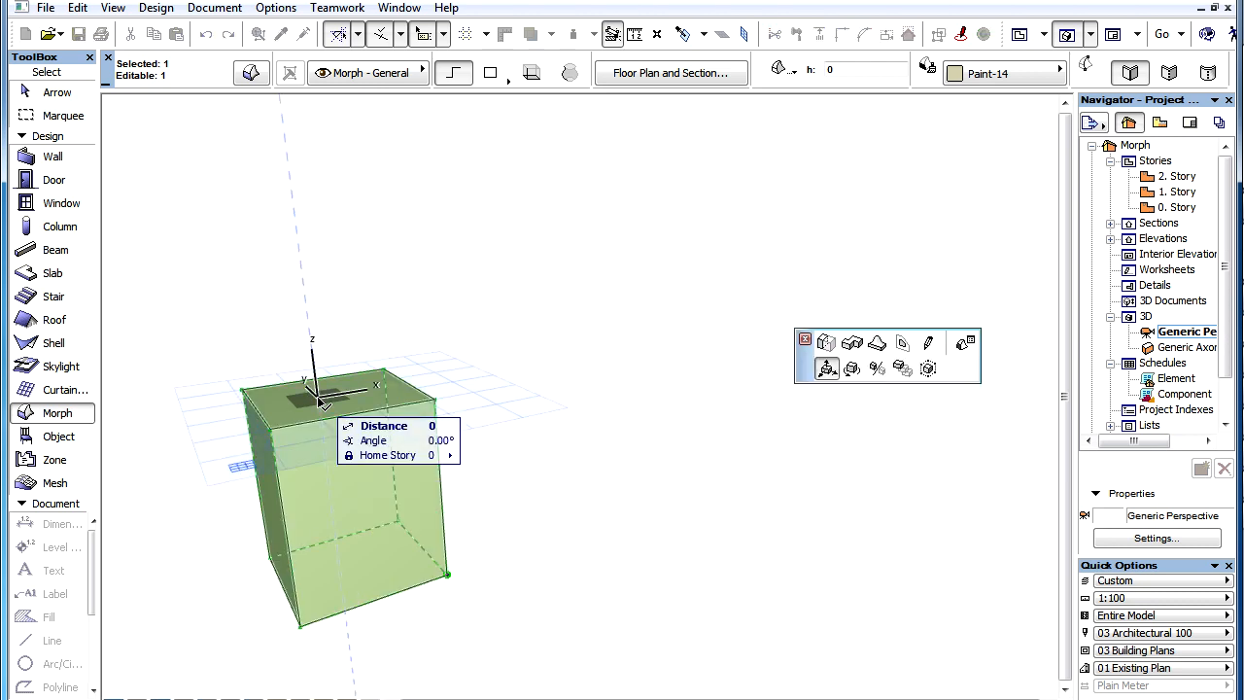
click(851, 346)
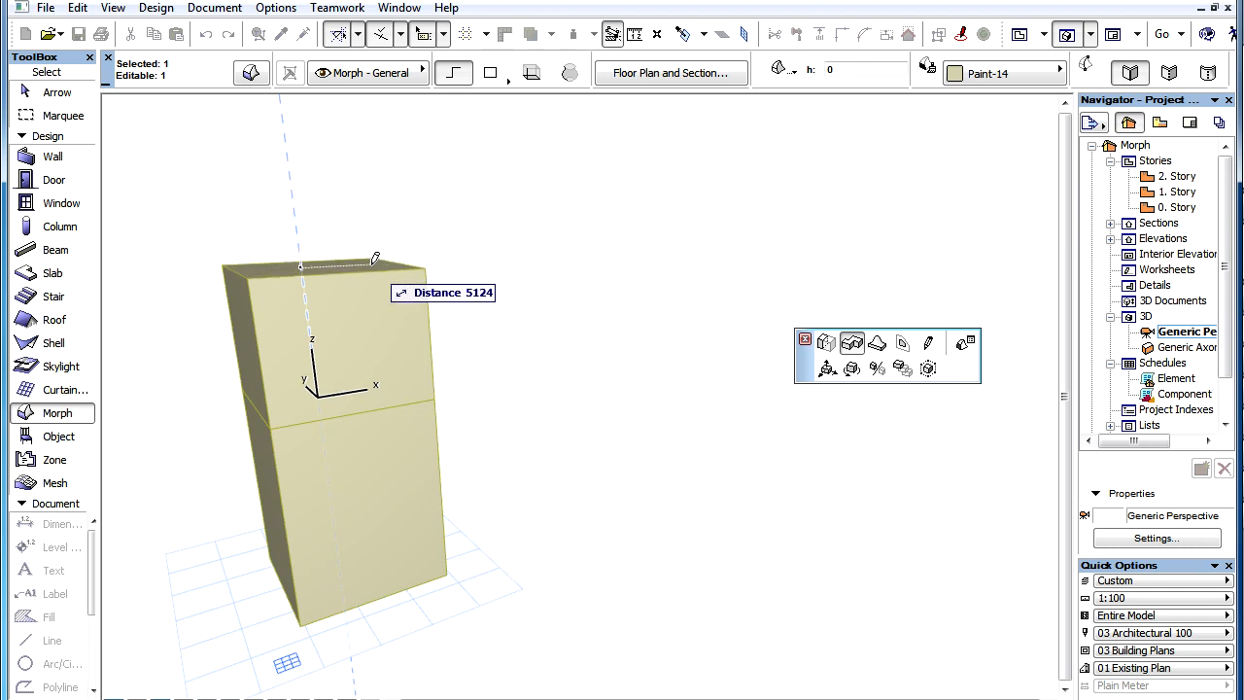
click(375, 259)
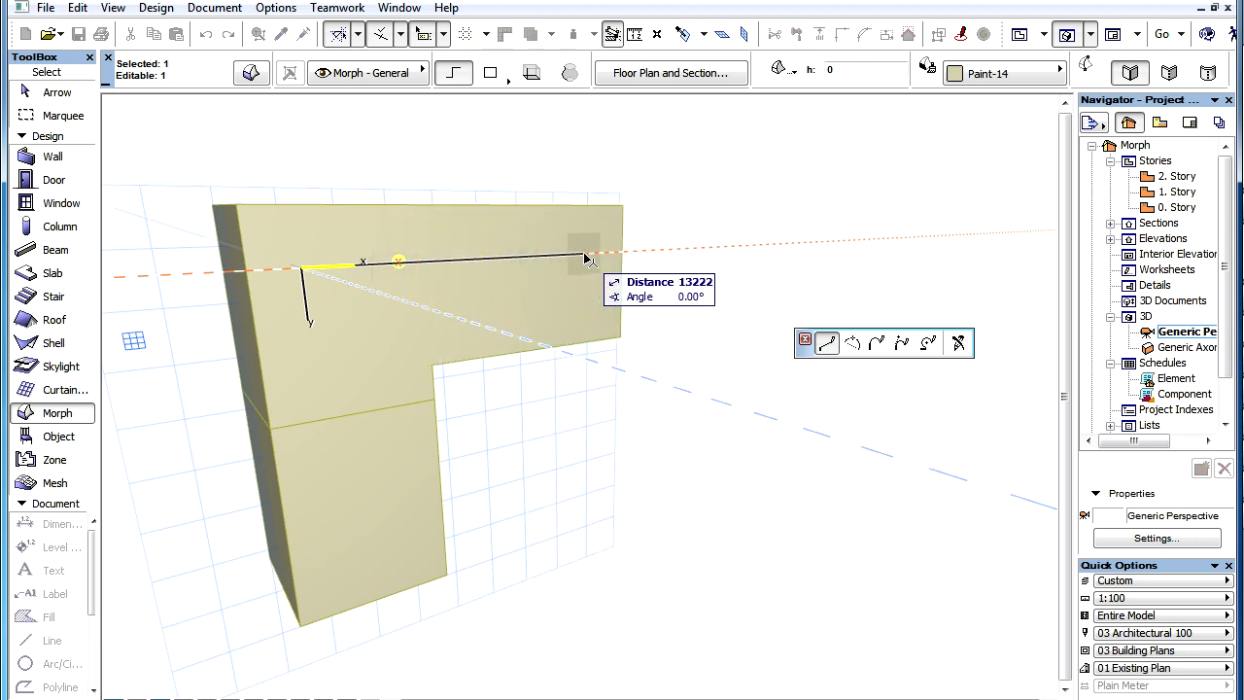
click(587, 257)
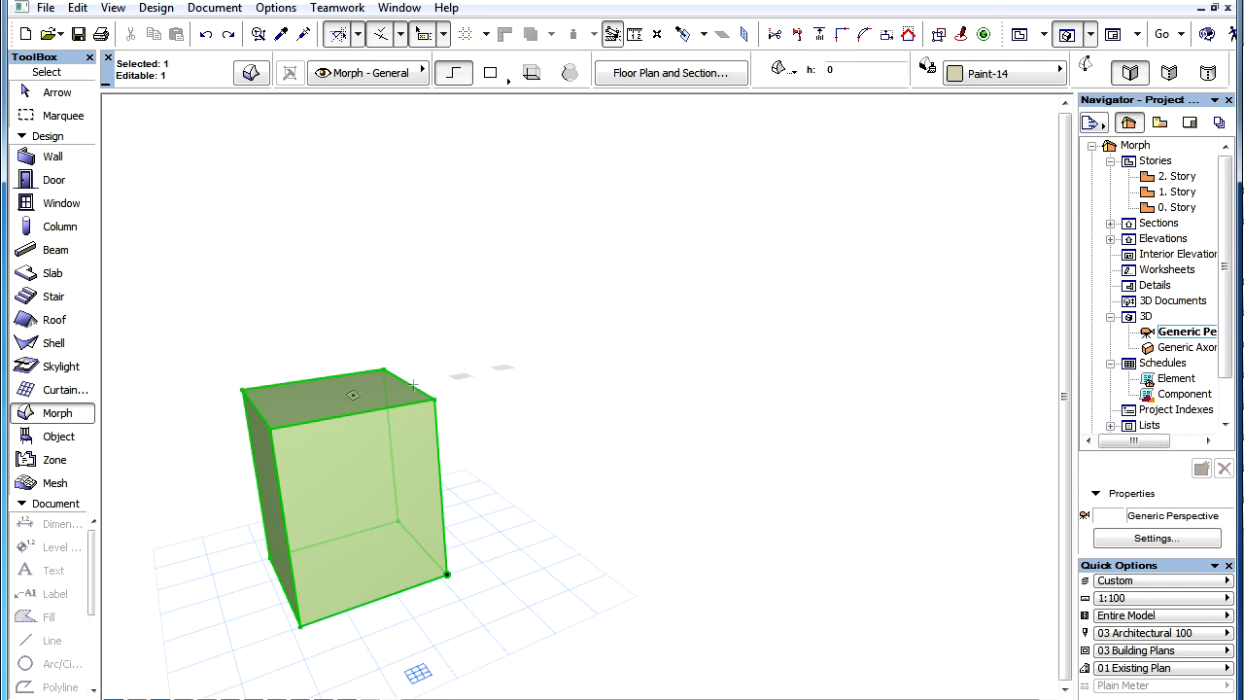
- Tube the box's top face along a tangential arc at 45° with a chord of about 11215, continued by a horizontal straight stretch
click(318, 400)
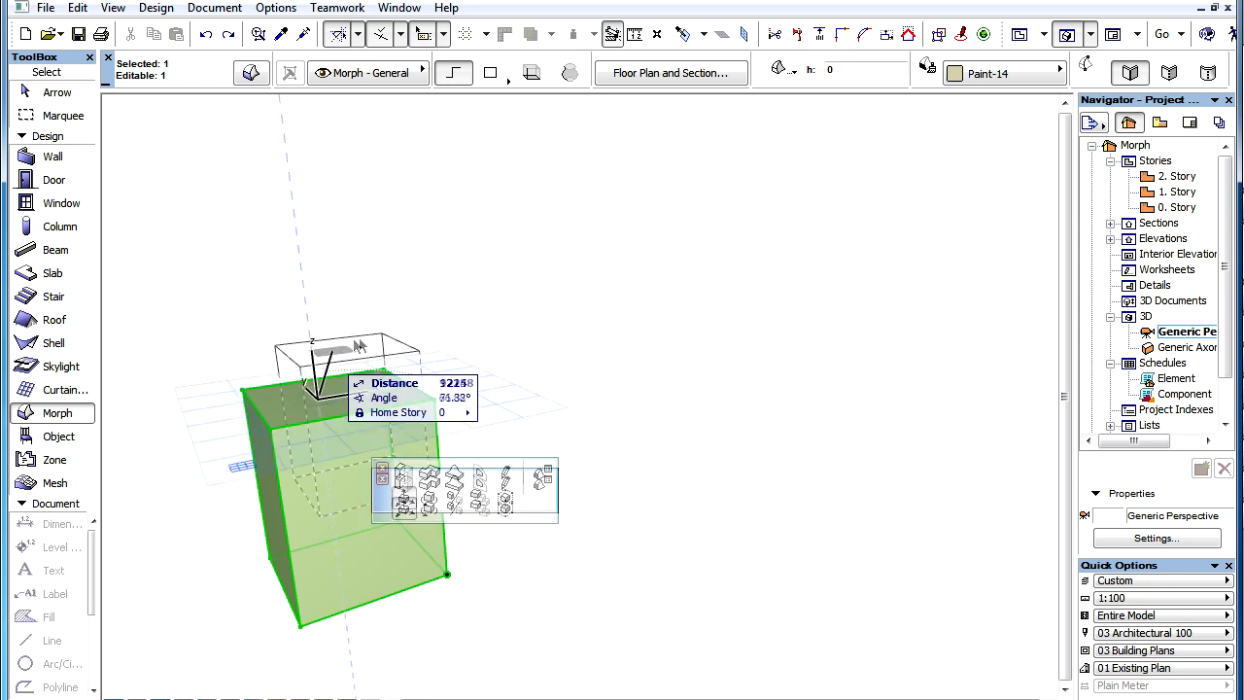
click(452, 455)
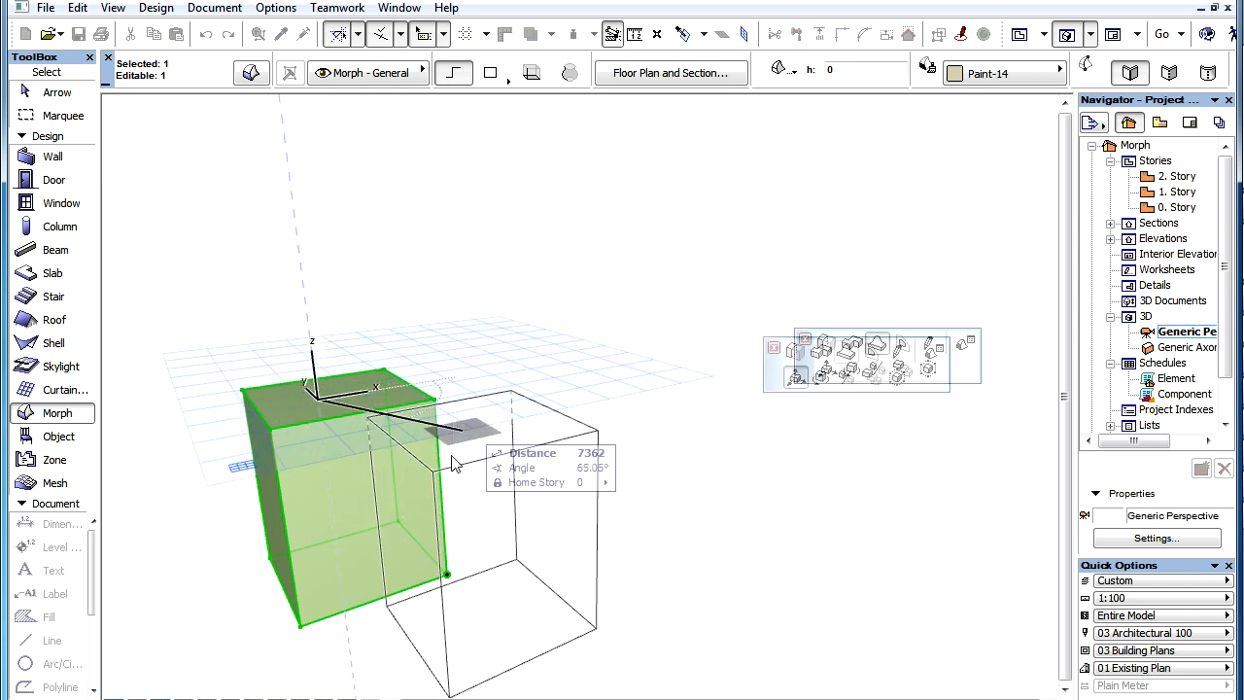
click(857, 348)
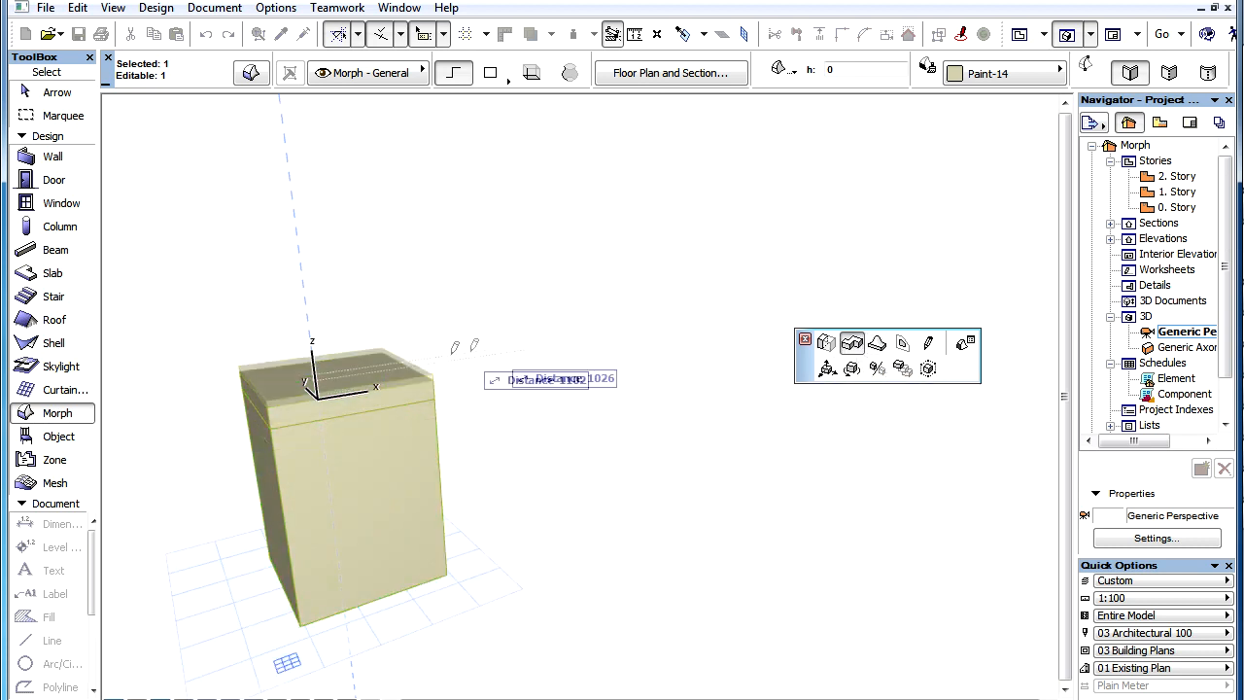
click(277, 423)
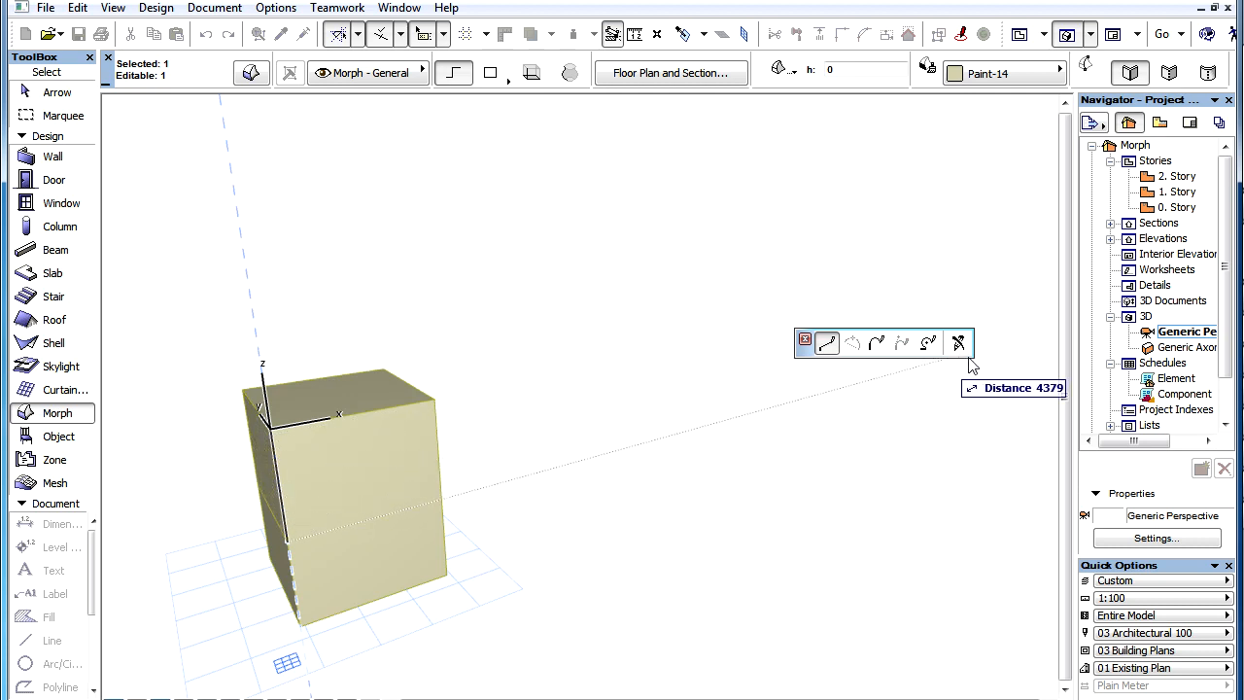
click(878, 343)
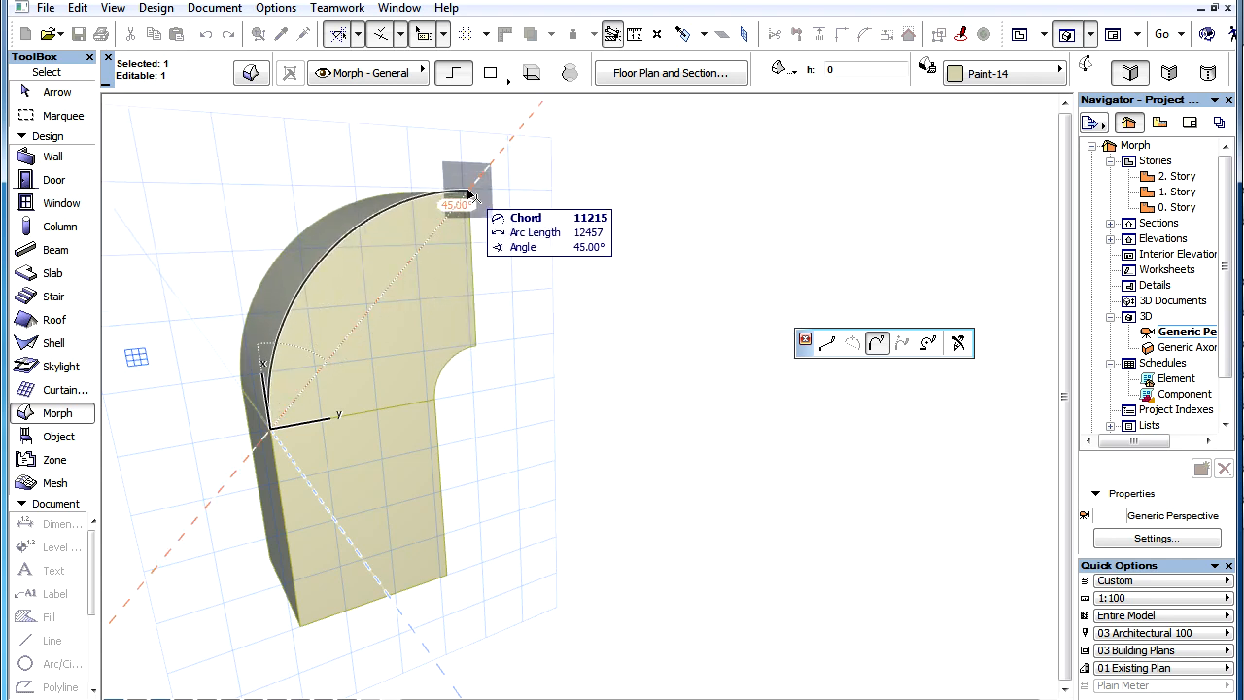
click(469, 194)
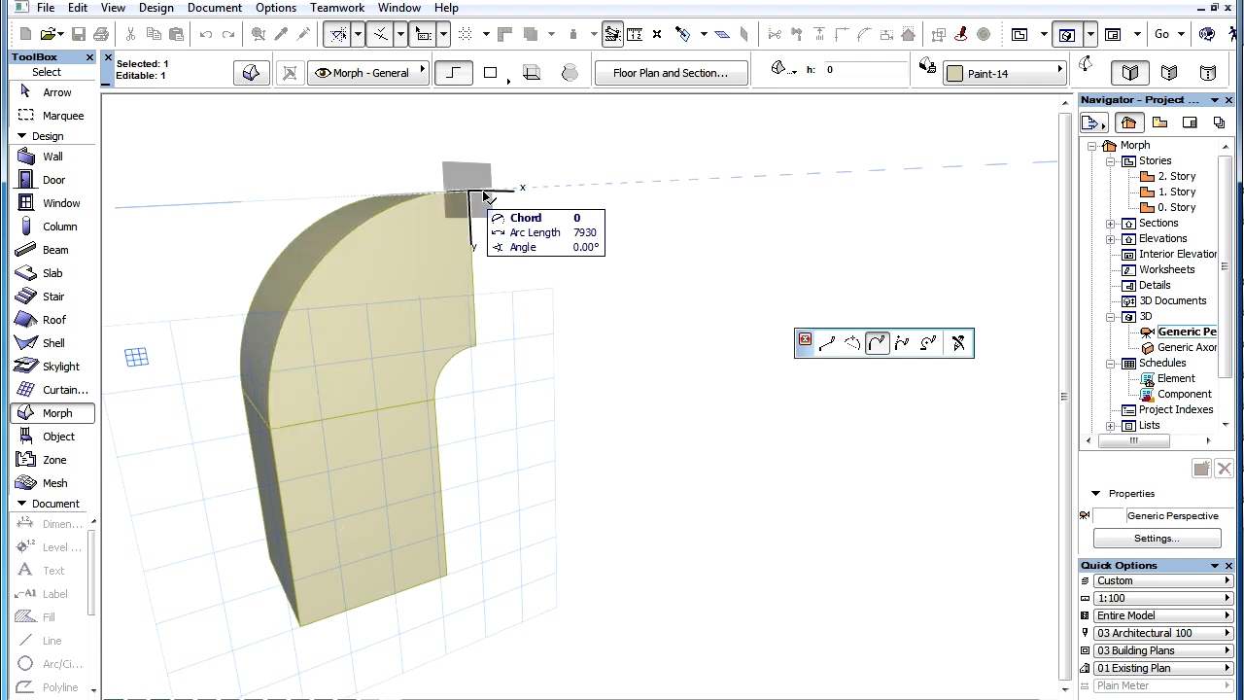
click(641, 197)
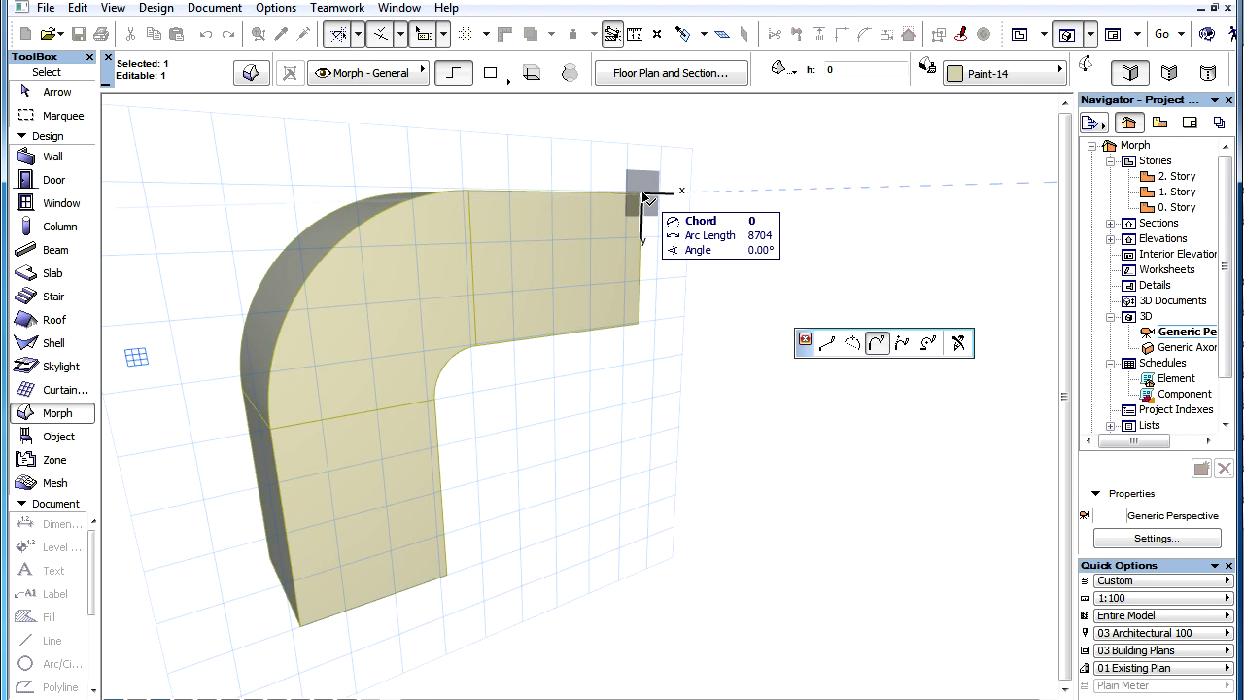
click(642, 197)
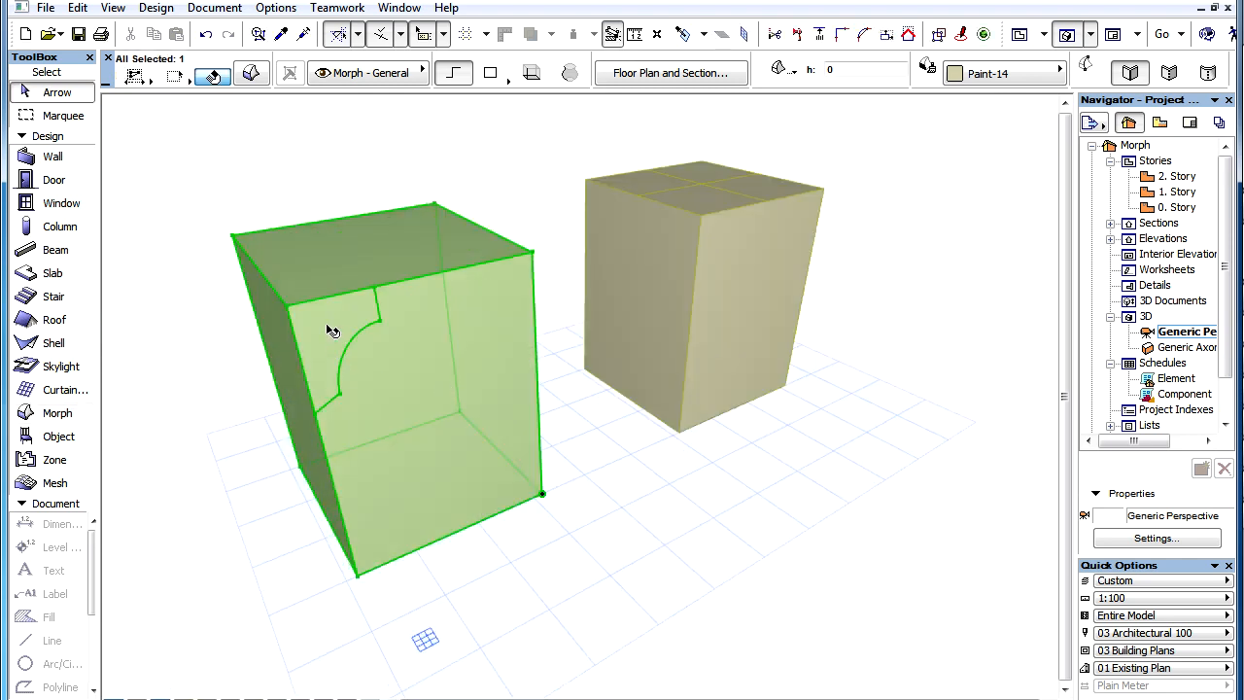
- Tube the small profile face at the front corner of the first box back along the box's upper side edge to cut a moulding
click(331, 332)
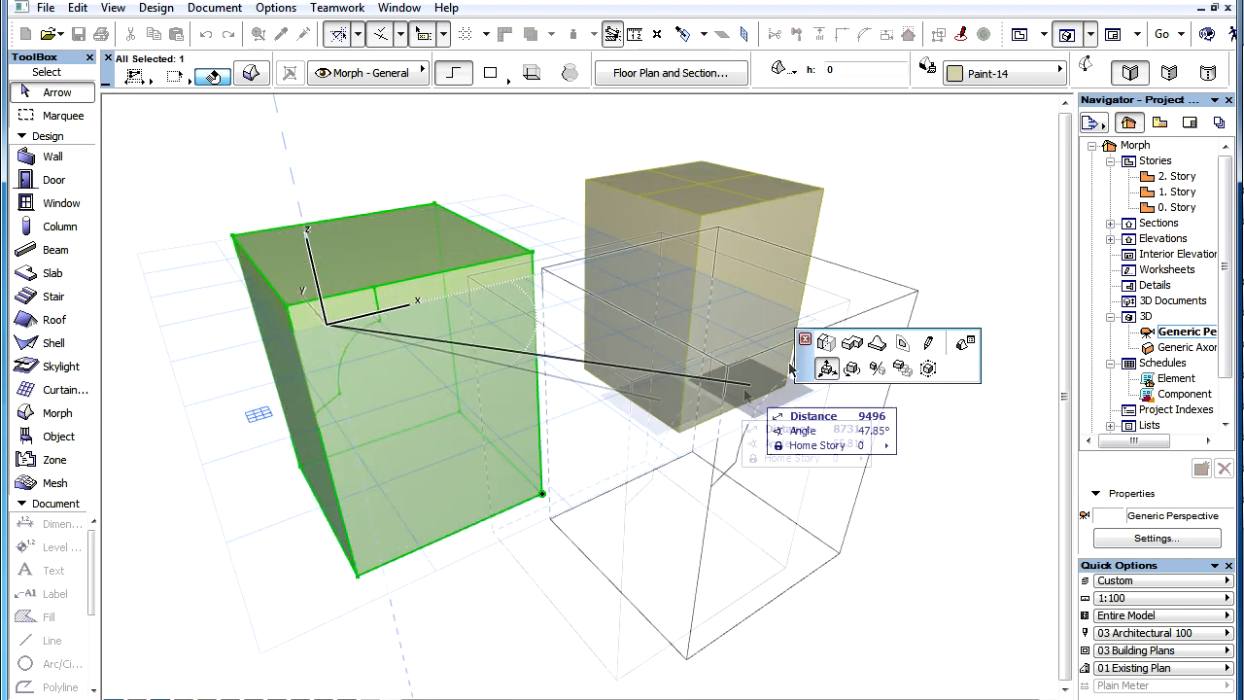
click(851, 344)
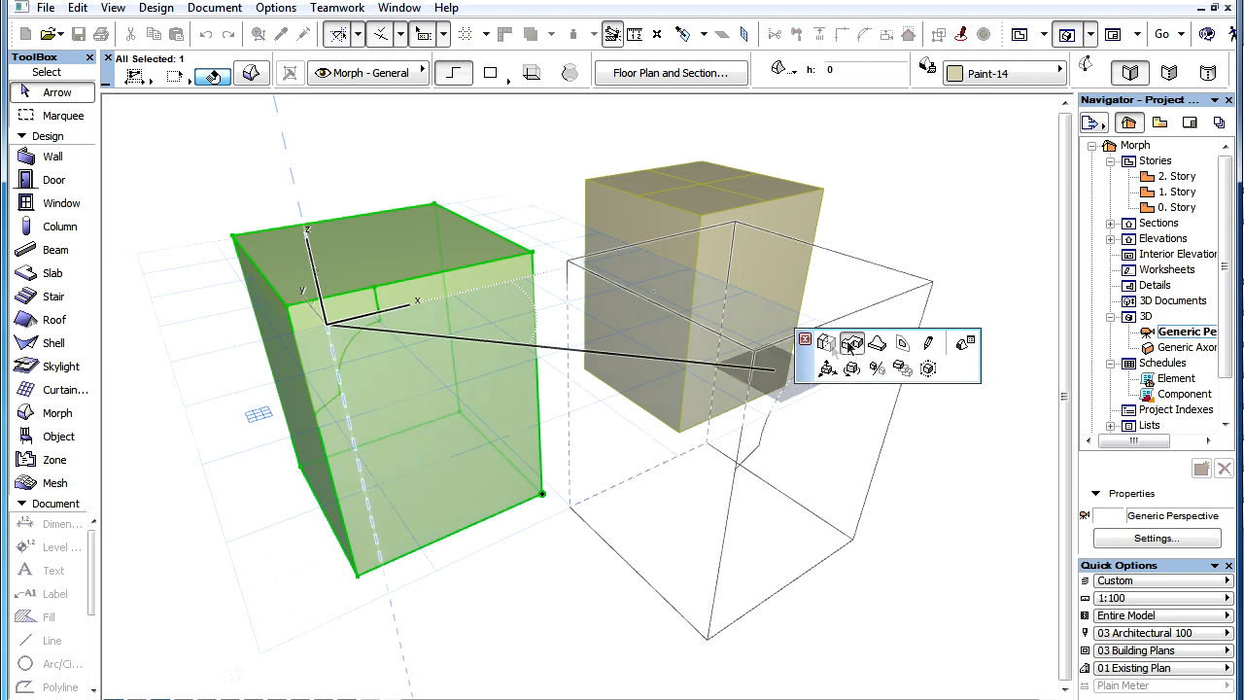
double_click(232, 239)
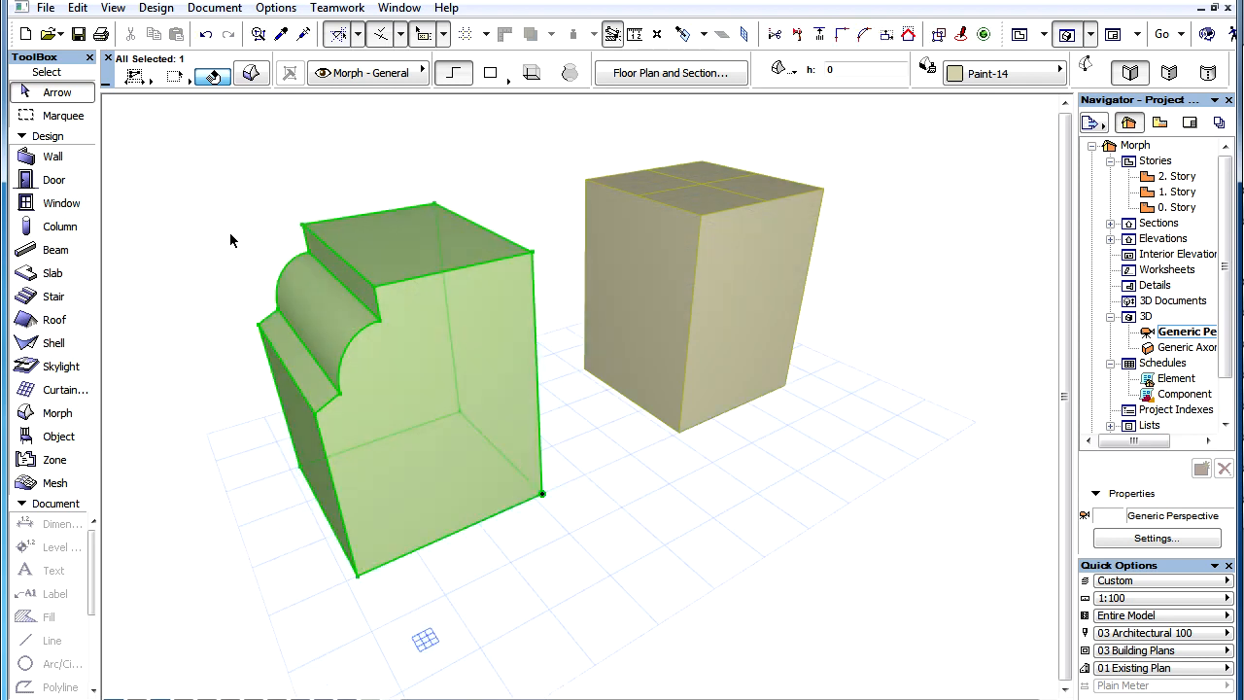
click(230, 240)
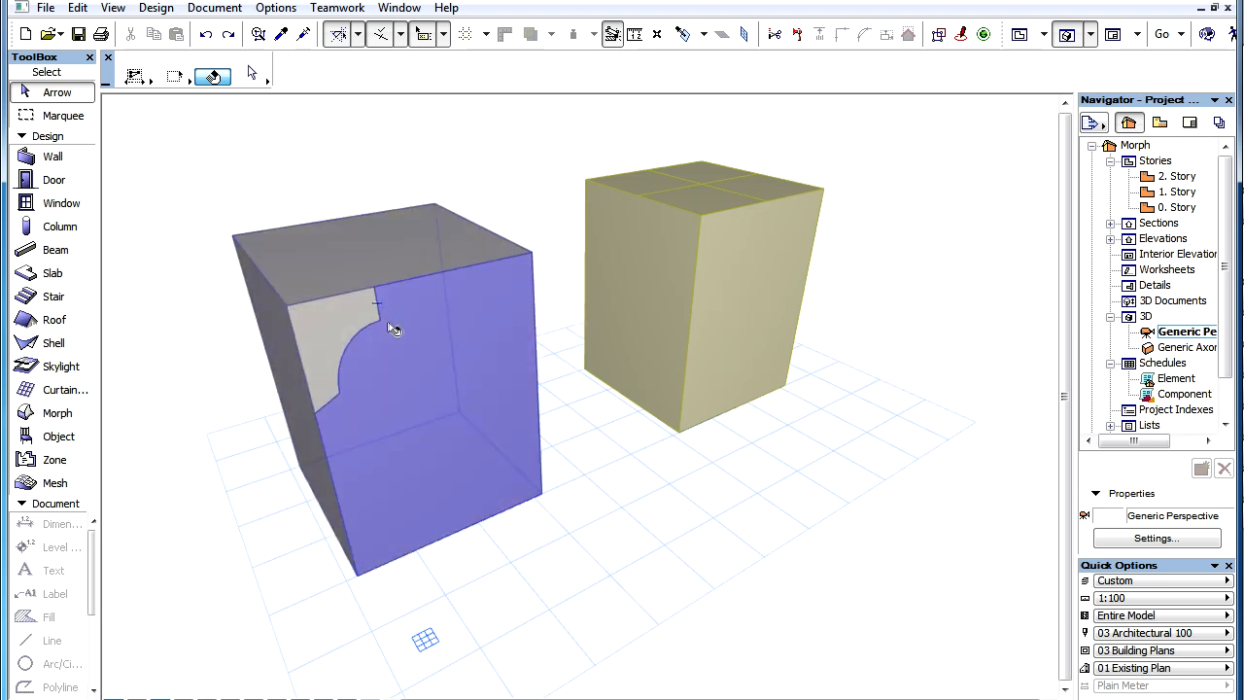
- Tube the first box's large front face forward from the profile's upper corner with the whole morph selected, and undo the result
click(419, 336)
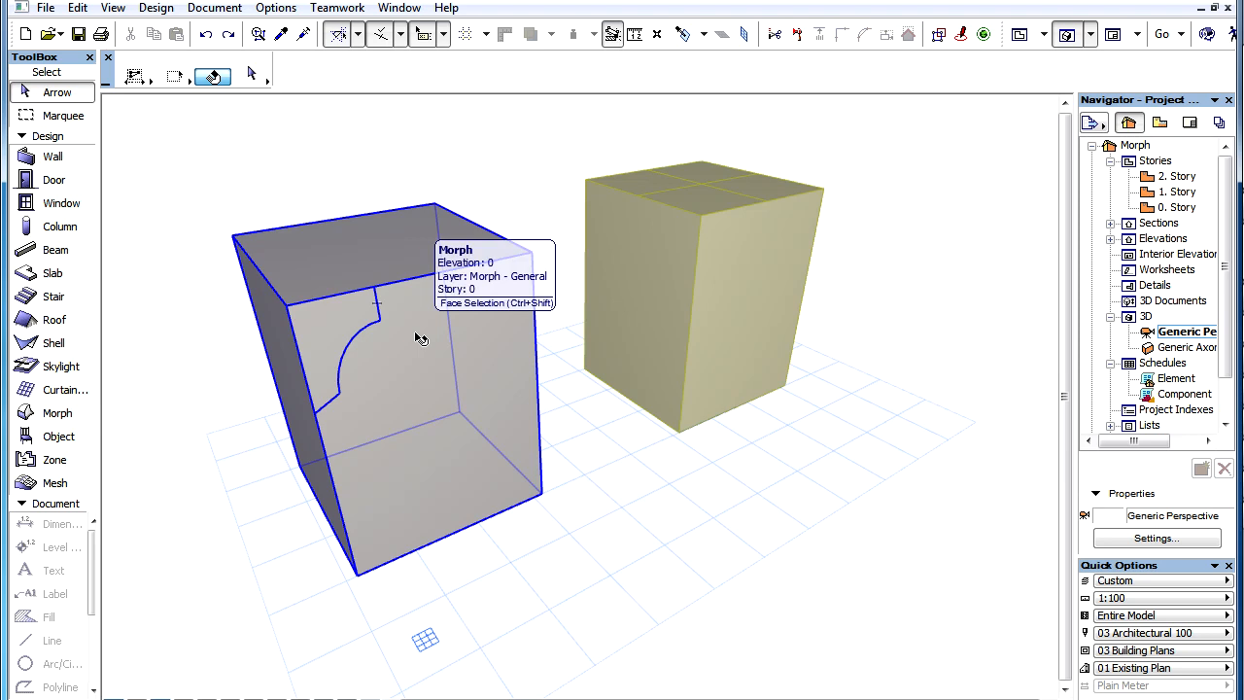
click(419, 337)
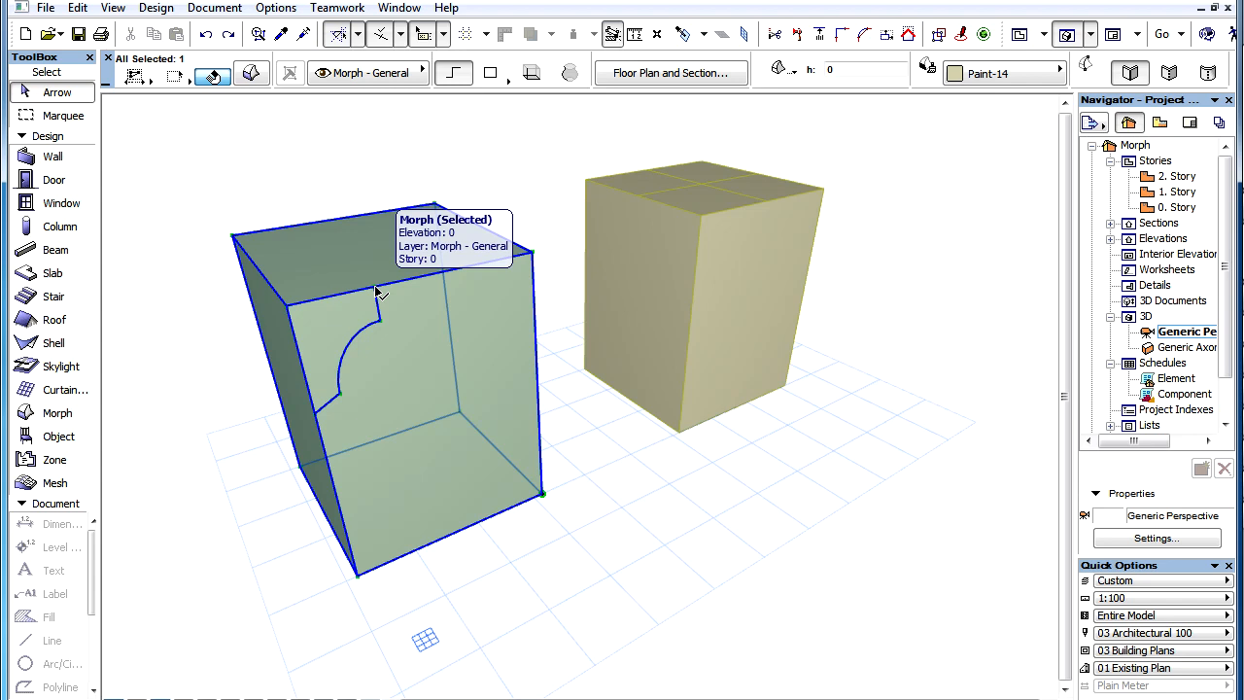
click(436, 367)
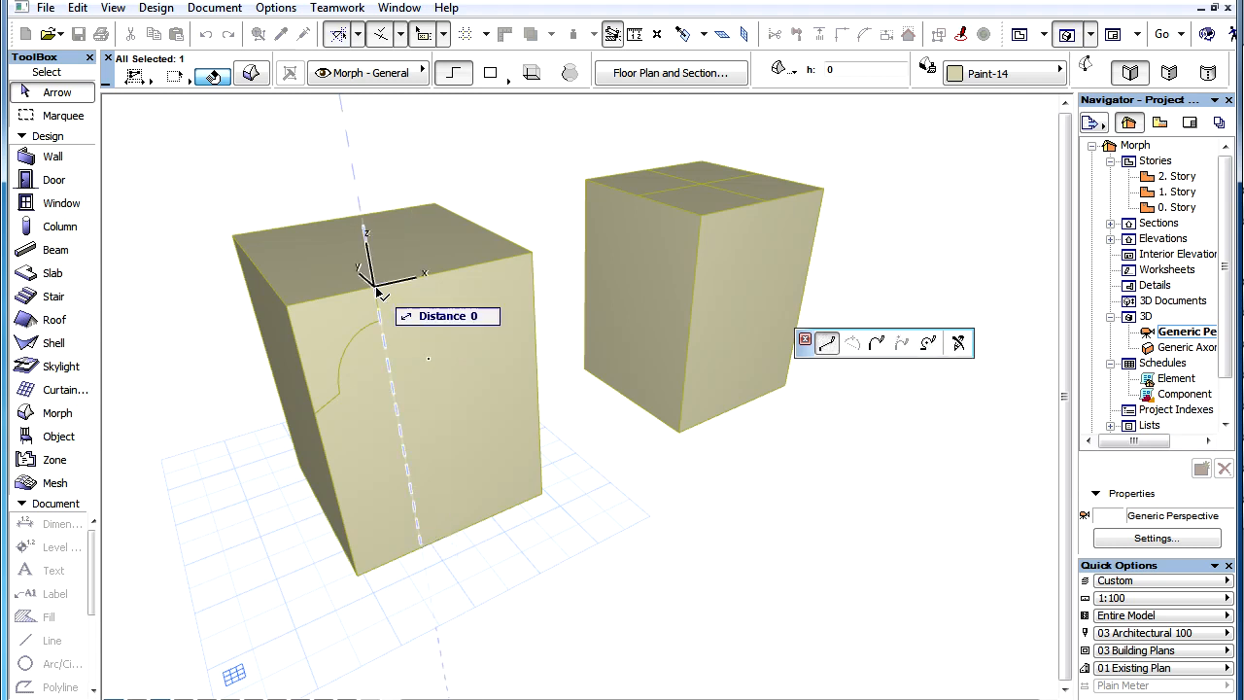
click(469, 375)
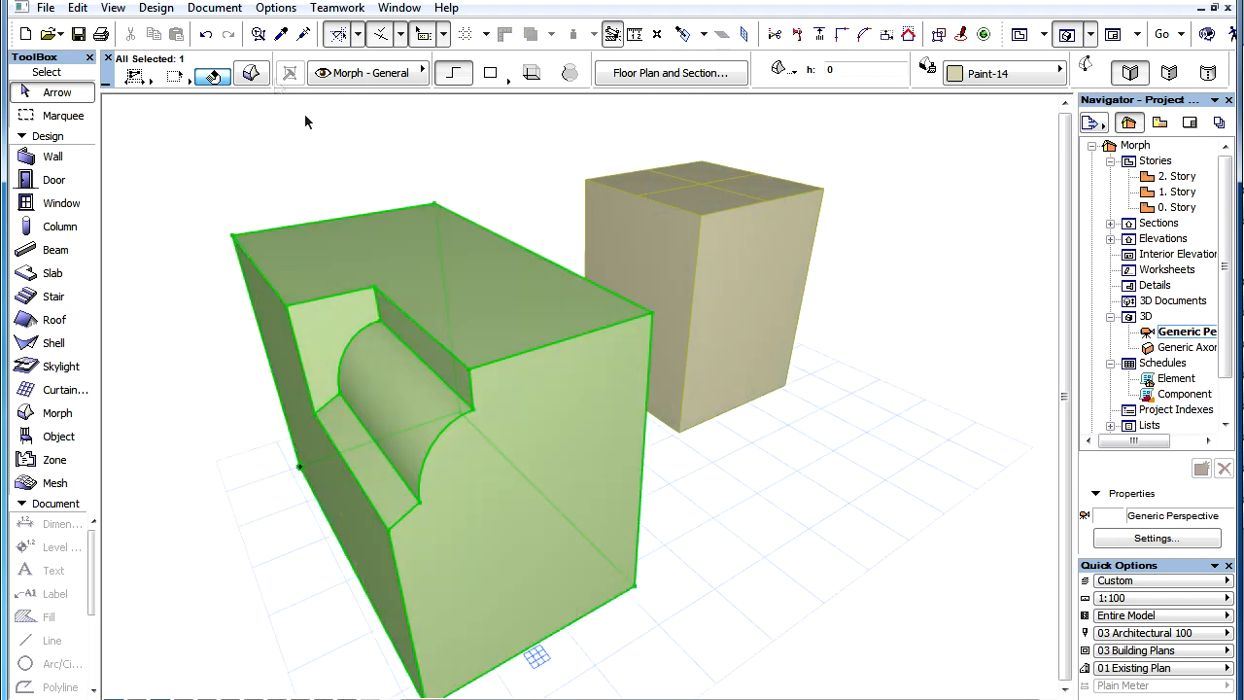
click(205, 34)
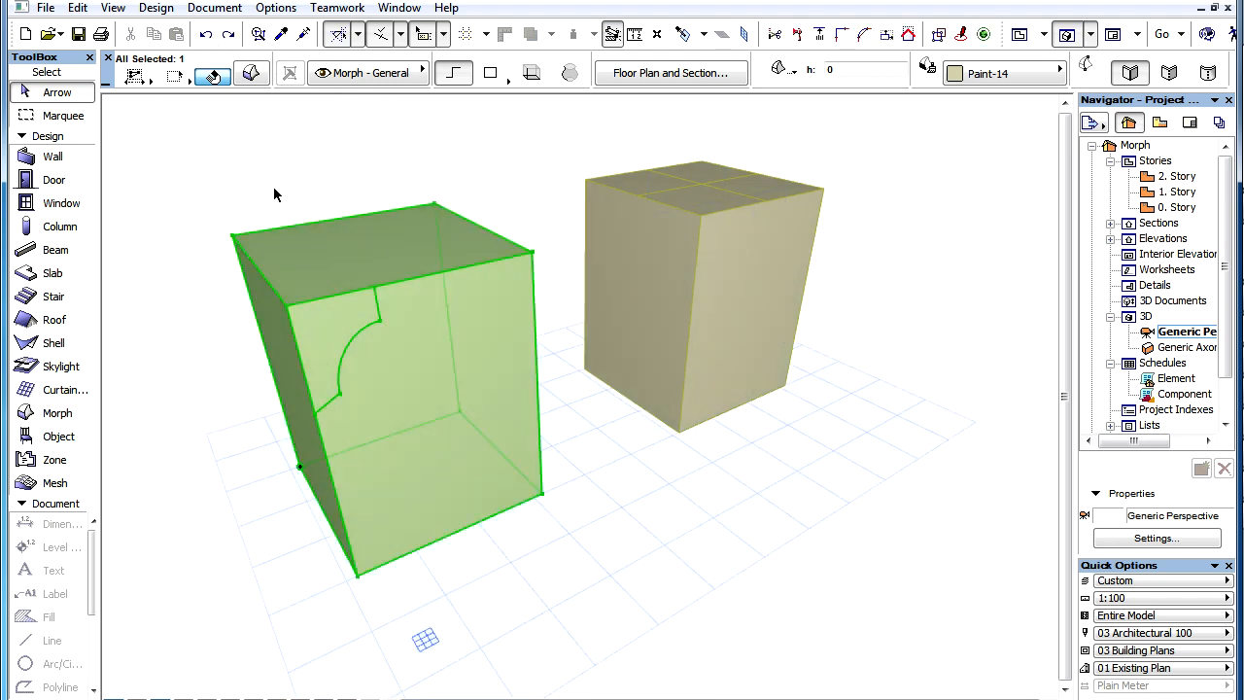
click(274, 194)
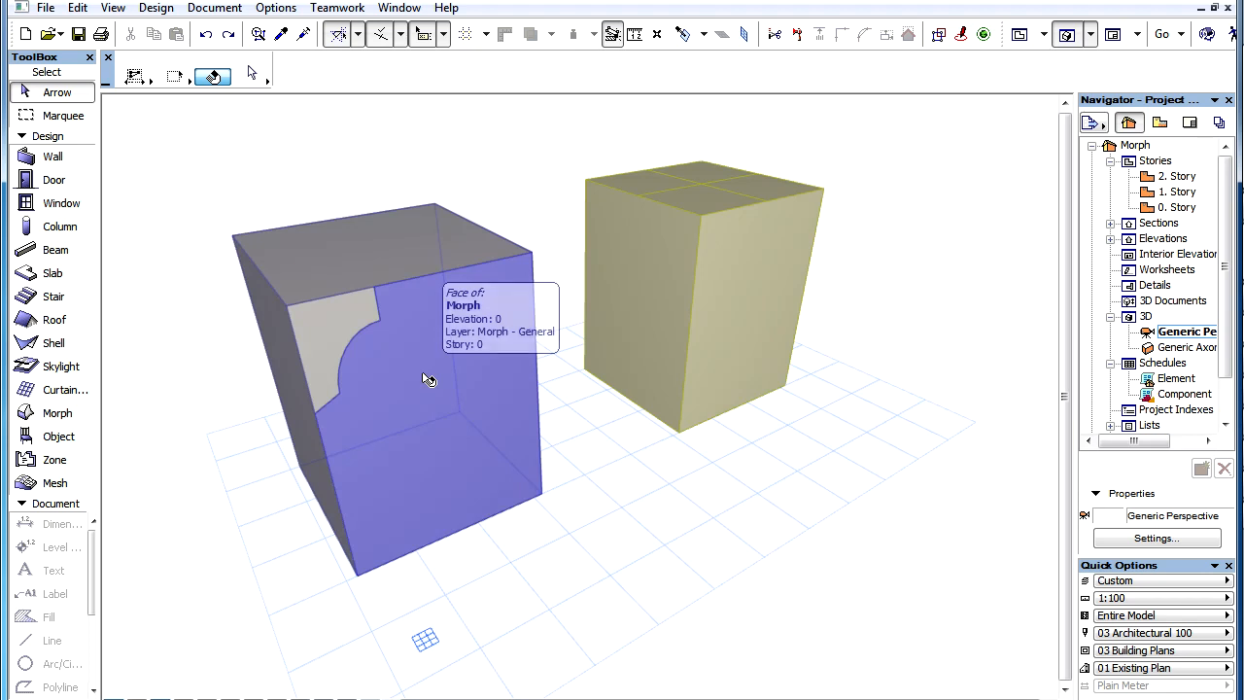
- Select only the large front face beside the corner profile and tube it forward about 5567
click(427, 378)
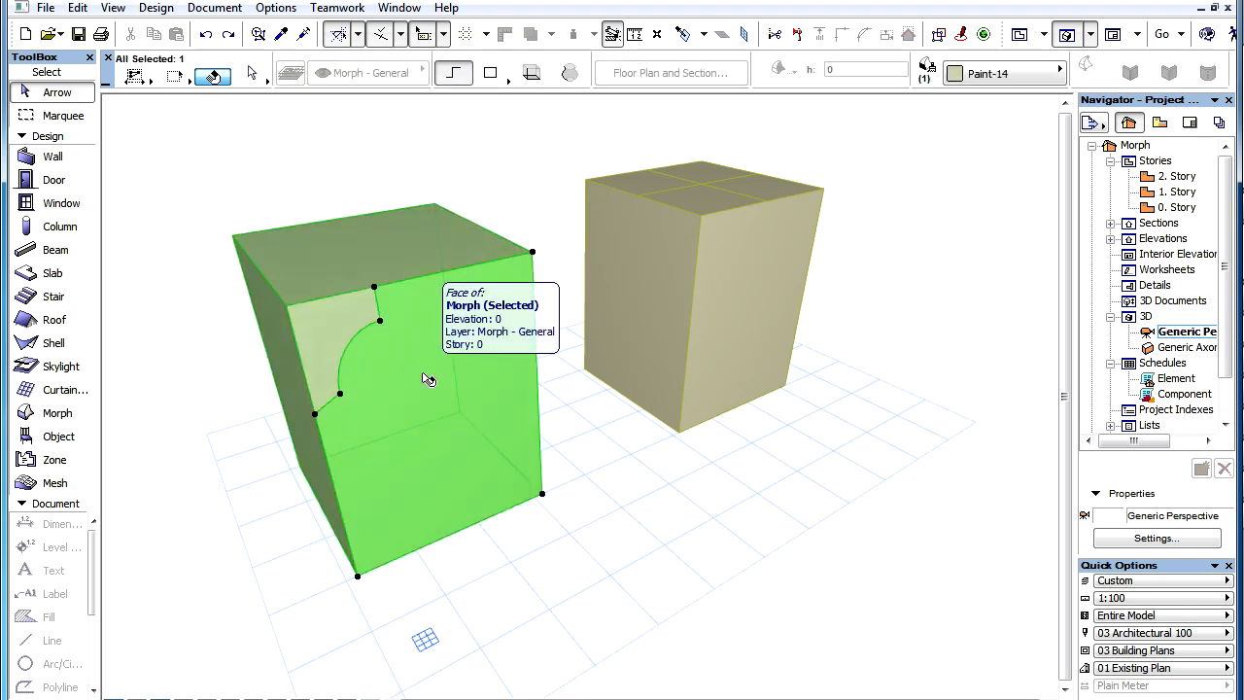
click(374, 290)
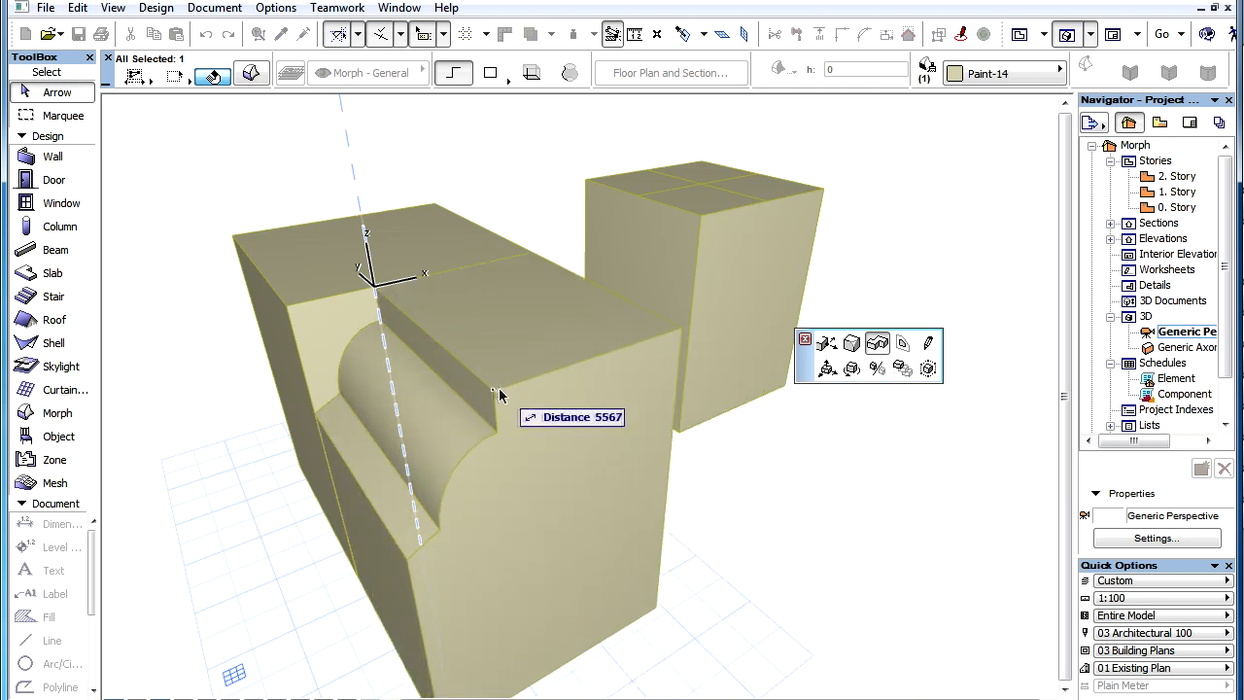
click(492, 388)
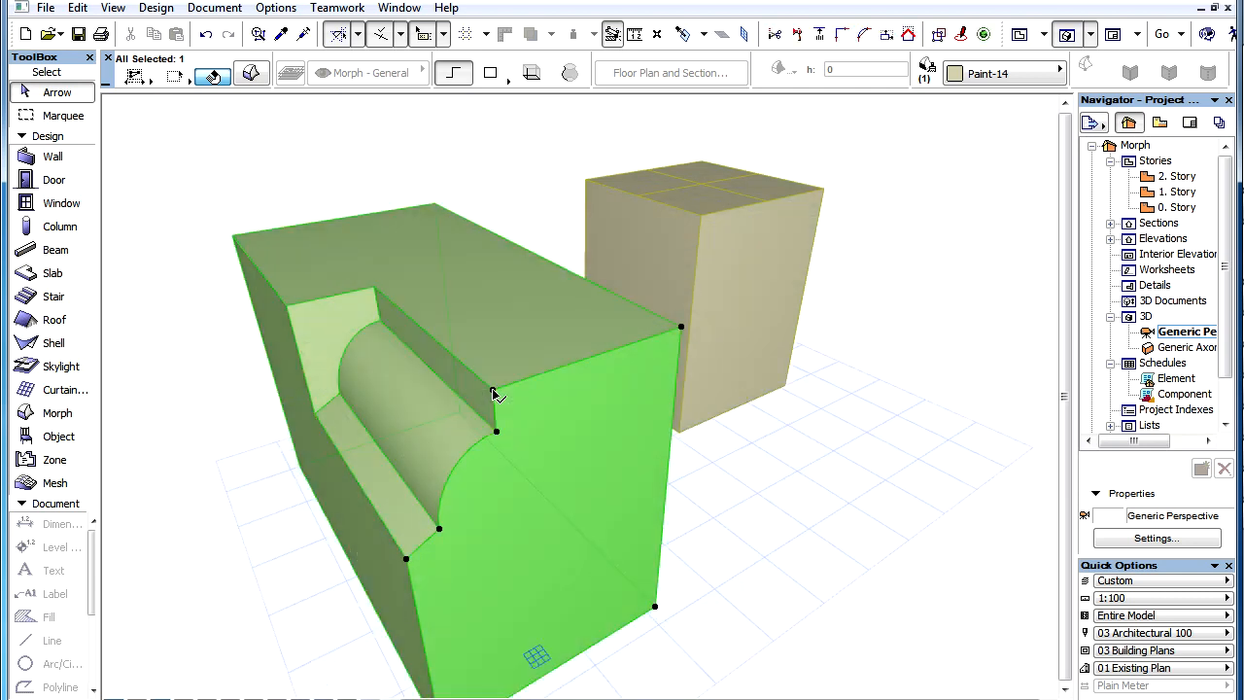
click(298, 172)
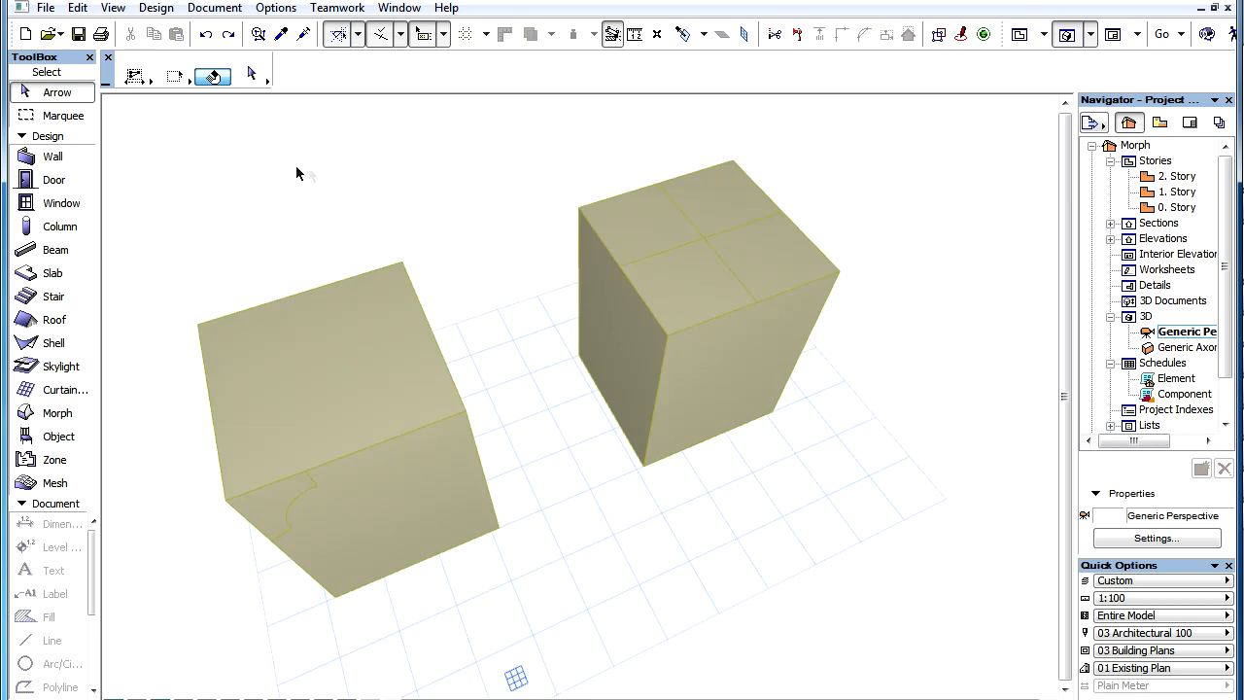
- Select two diagonally opposite quarter faces on top of the second box and tube both downward along its corner edge
click(632, 228)
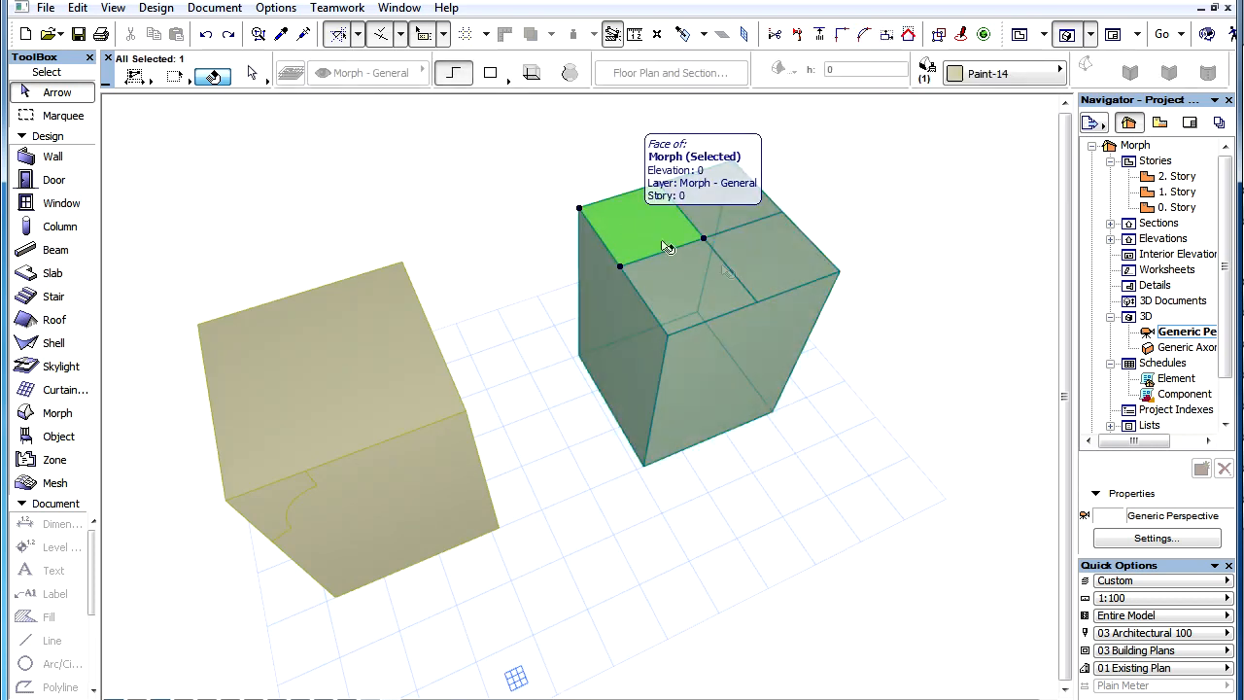
shift+click(788, 272)
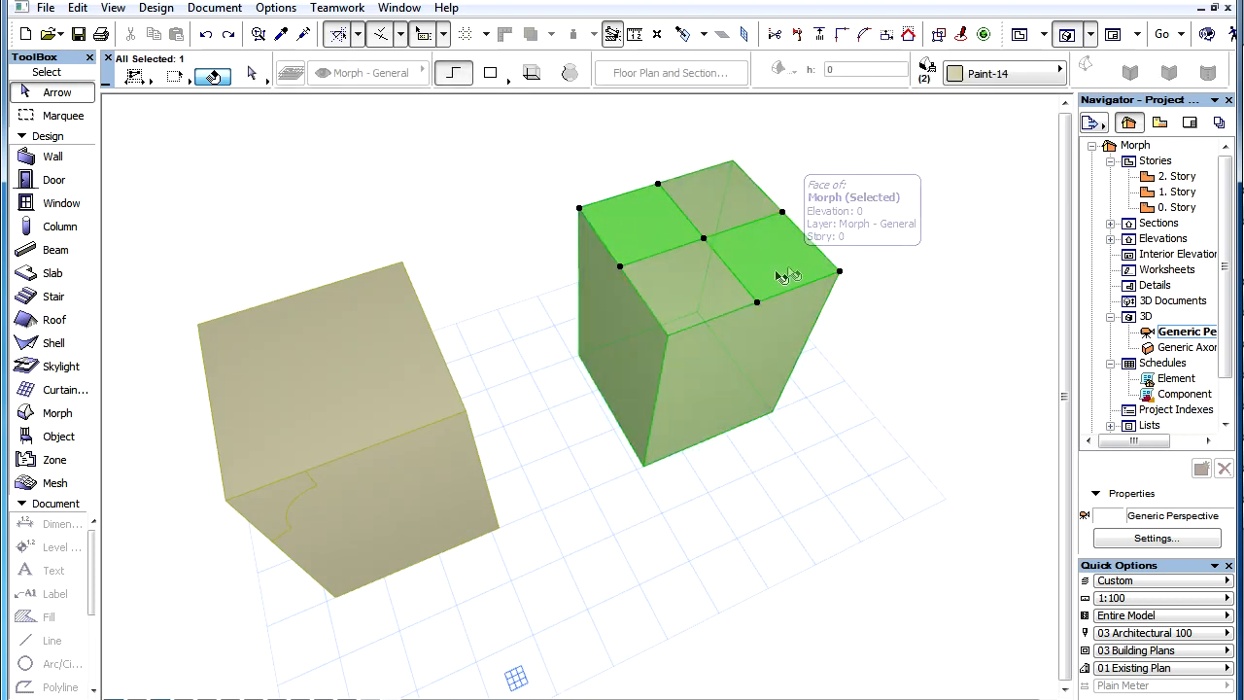
click(841, 275)
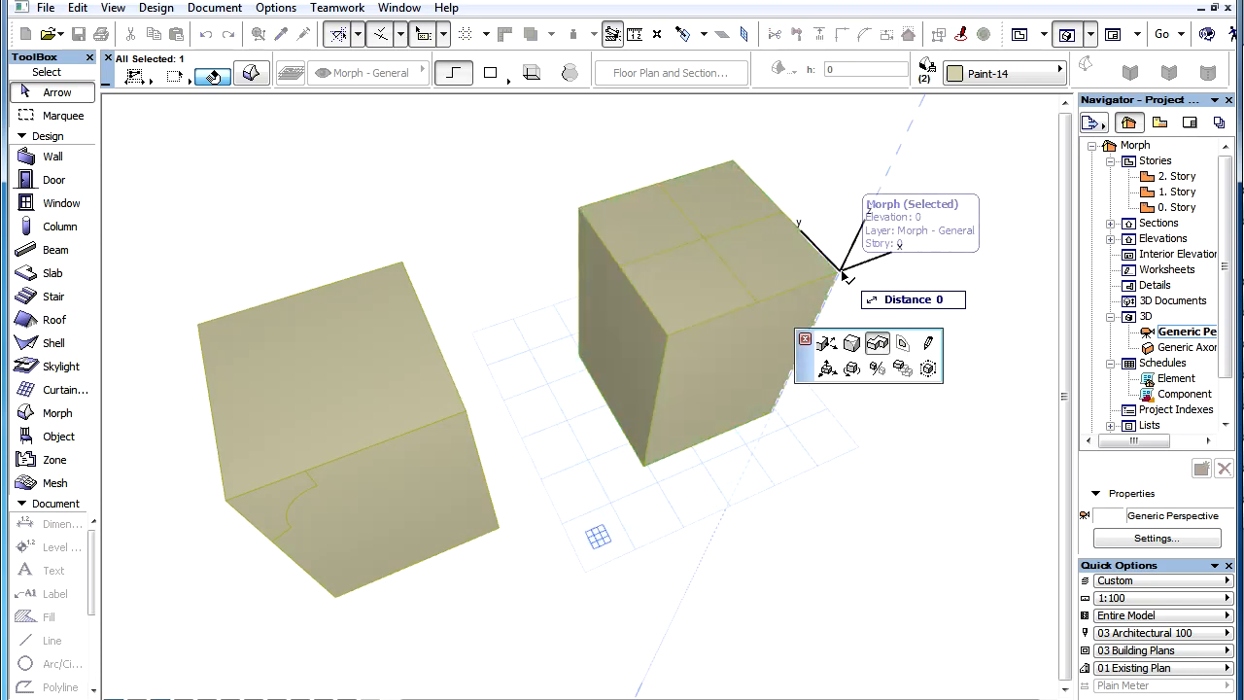
click(792, 377)
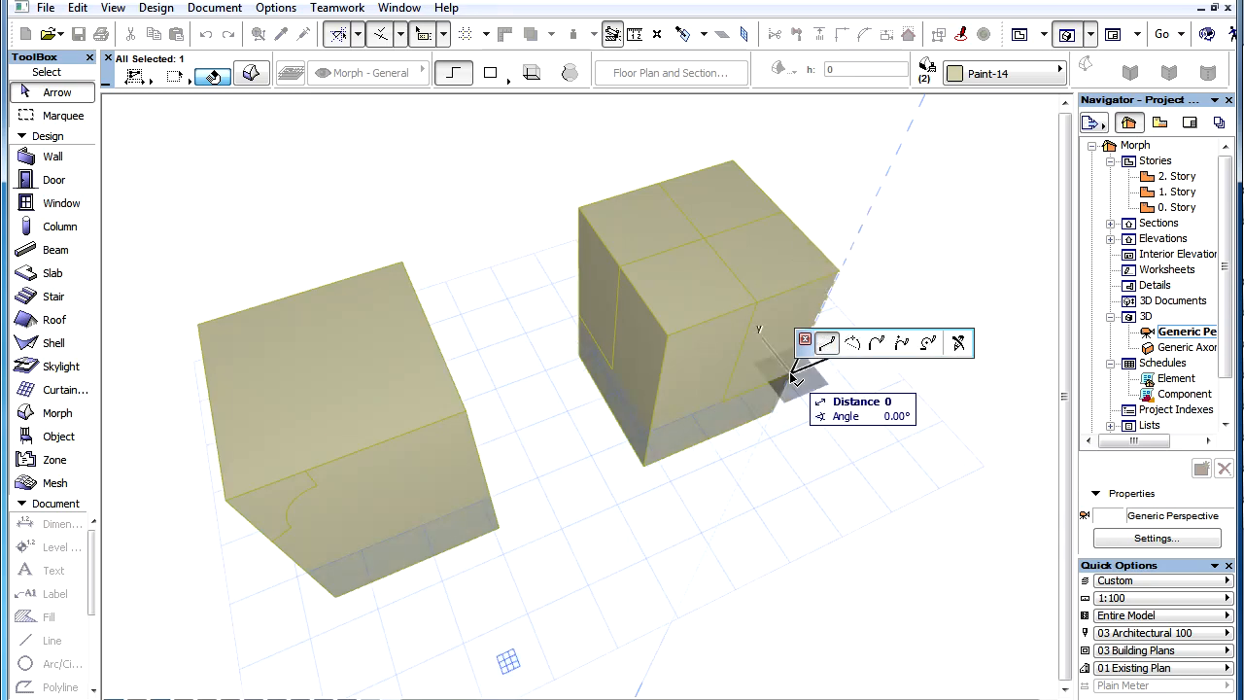
click(792, 377)
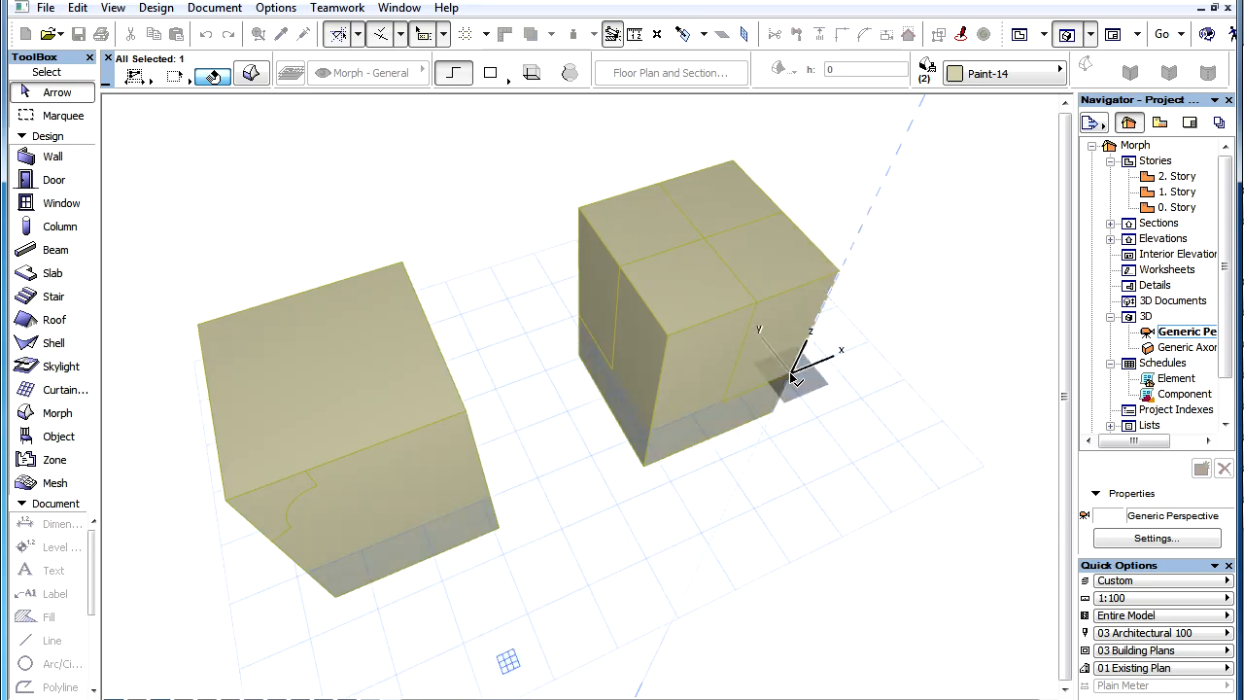
click(878, 320)
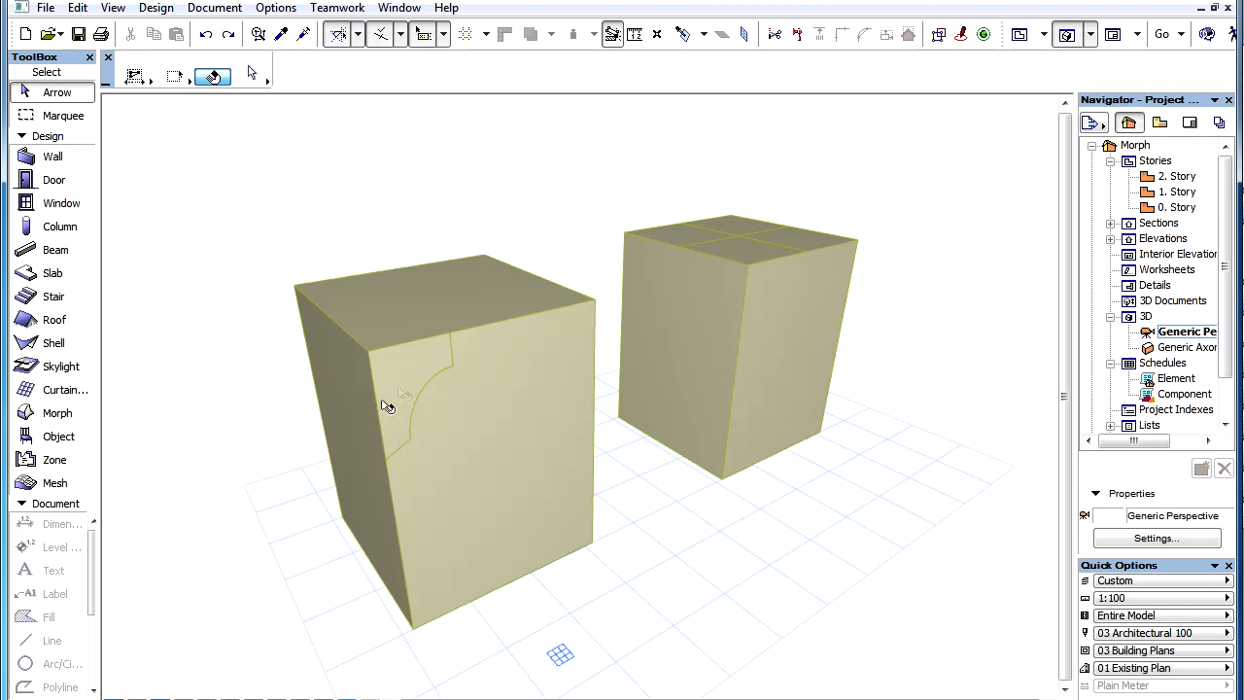
- Tube the small corner profile face around the perimeter of the first box's top face, and undo the result
click(388, 374)
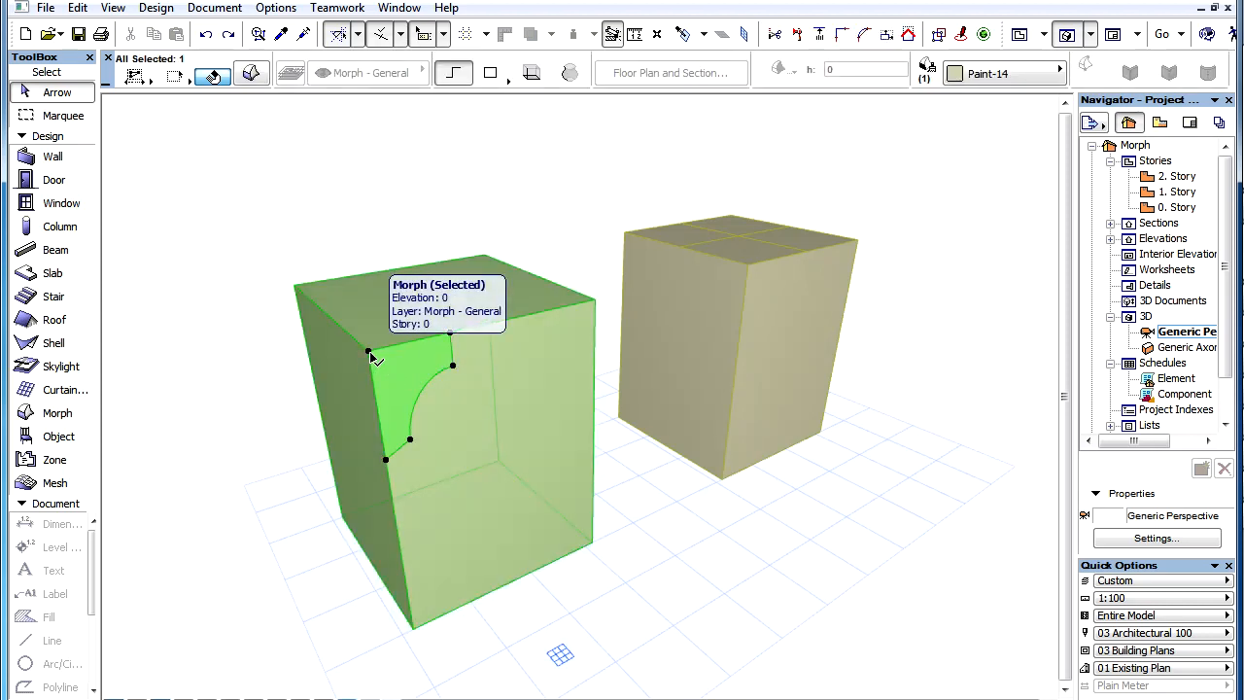
click(370, 353)
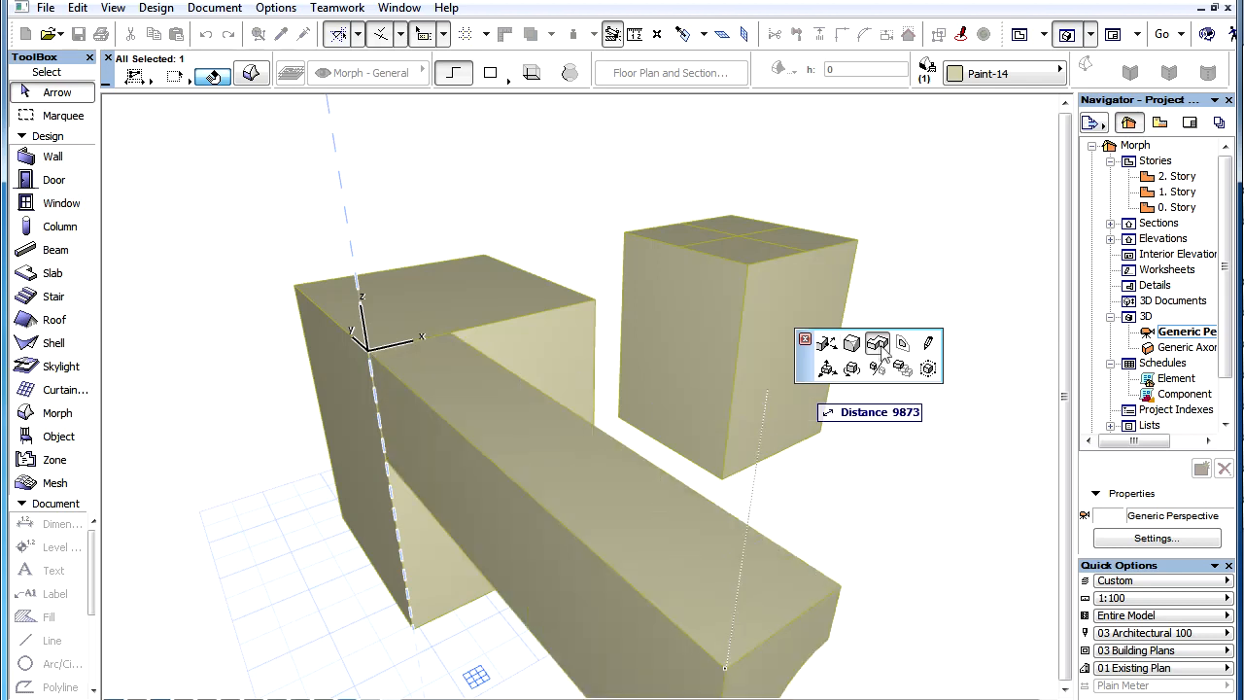
click(446, 302)
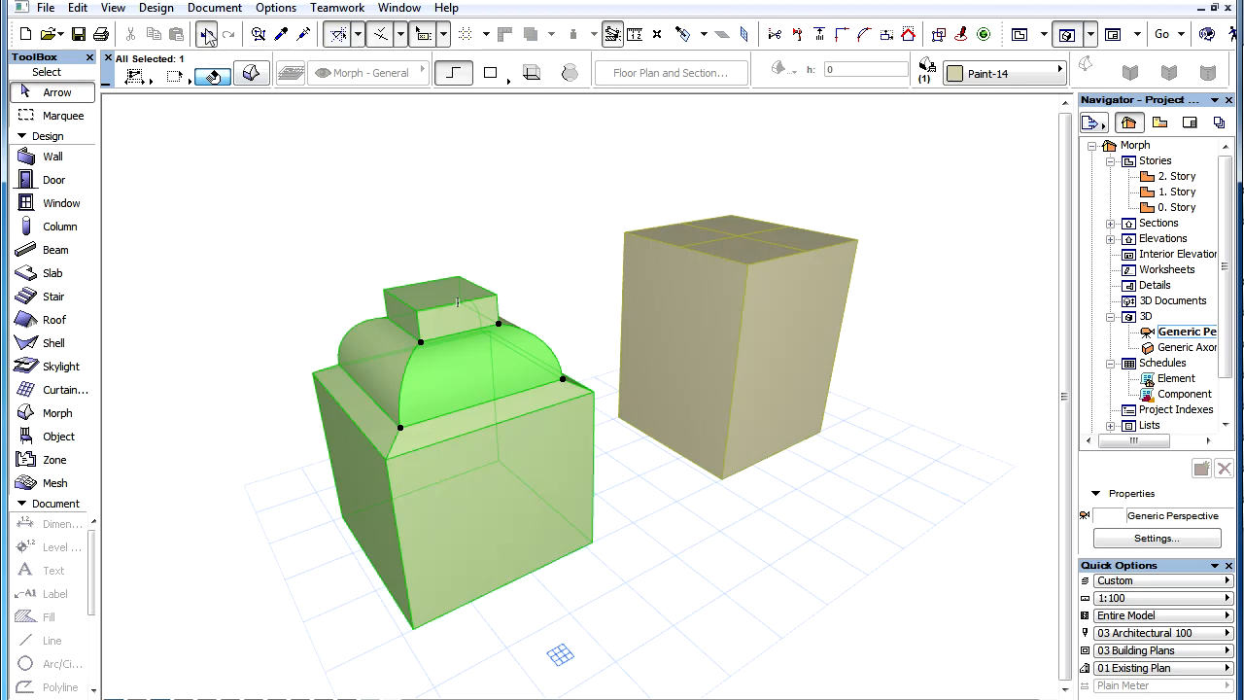
click(207, 36)
- Tube the same corner profile around the perimeter of the first box's adjacent side face
click(369, 352)
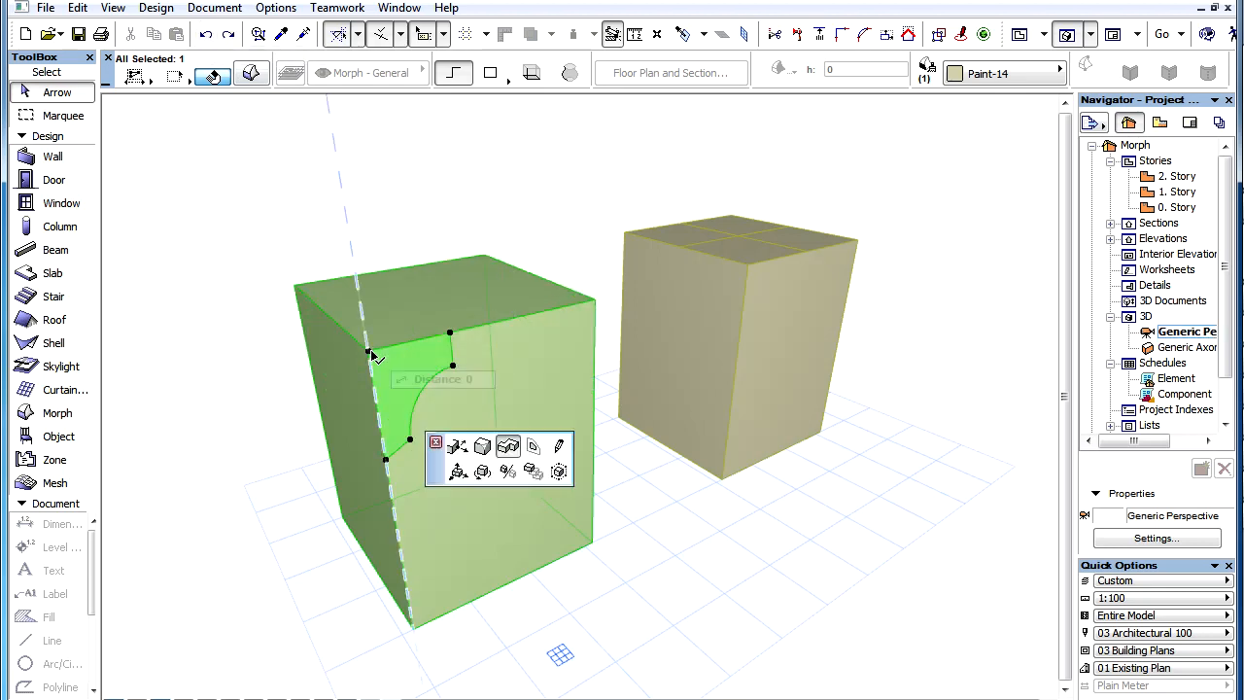
click(347, 393)
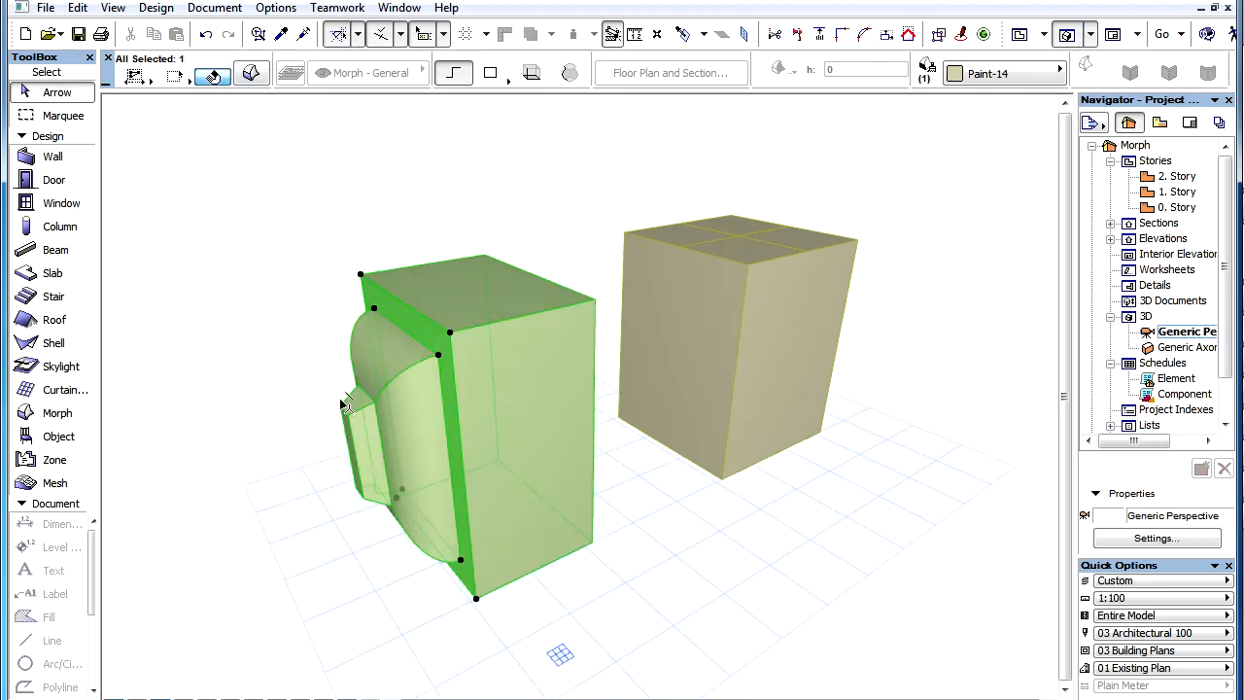
key(Escape)
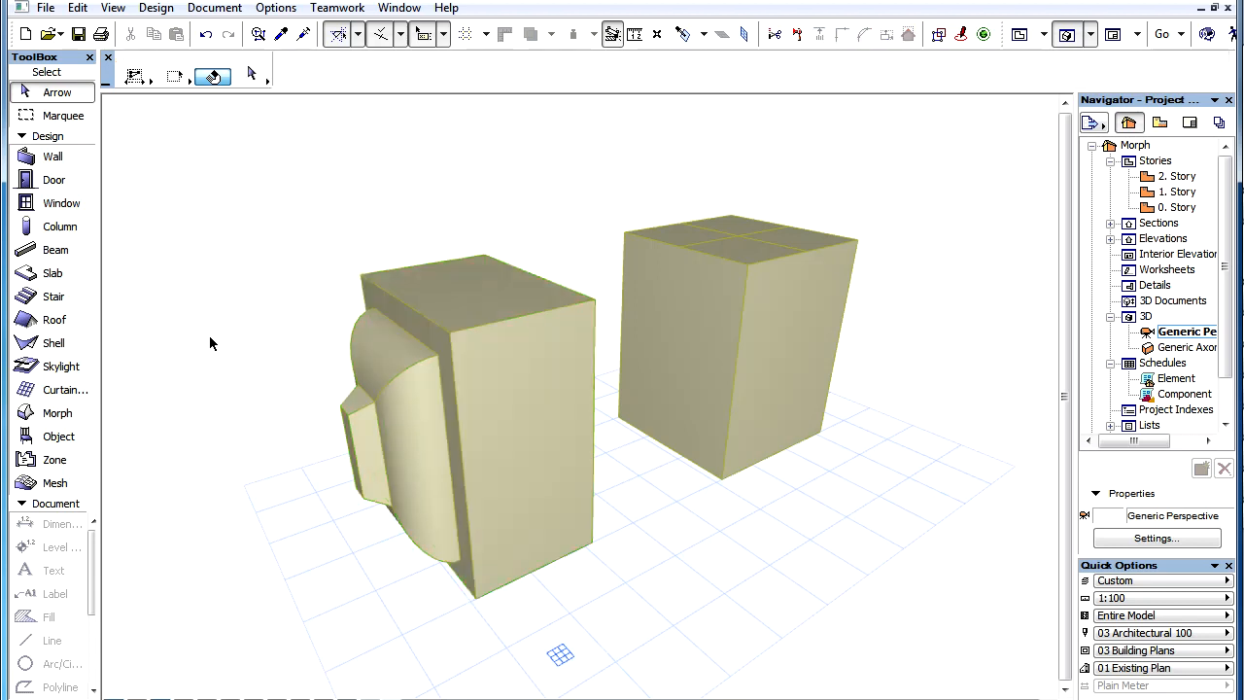